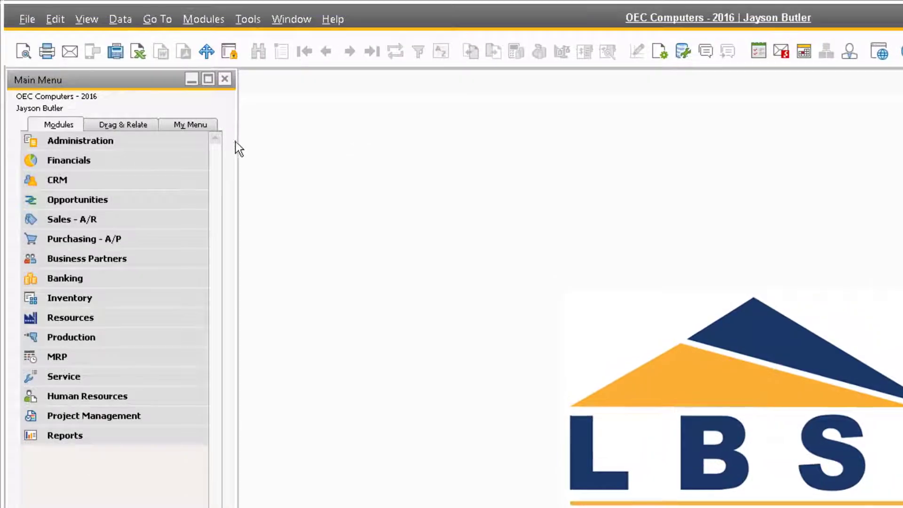
Open the Company Details from Administration > System Initialization.
click(171, 139)
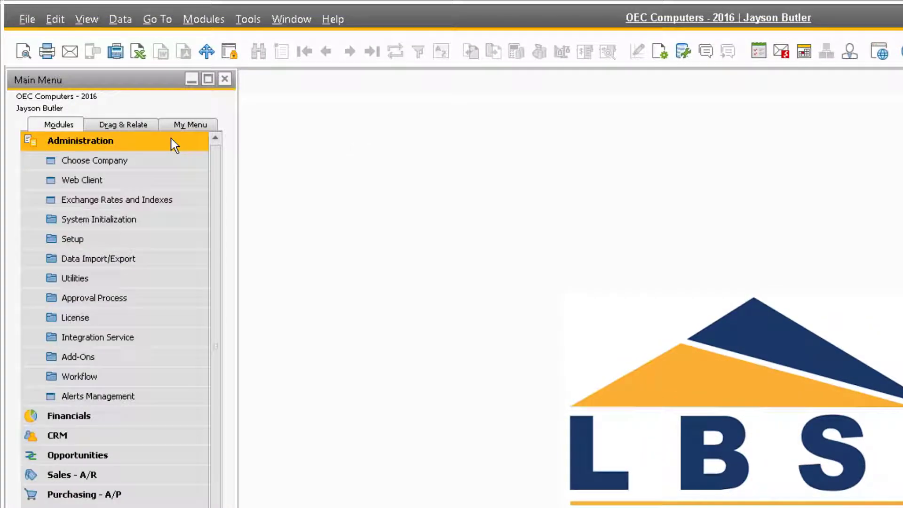
click(156, 220)
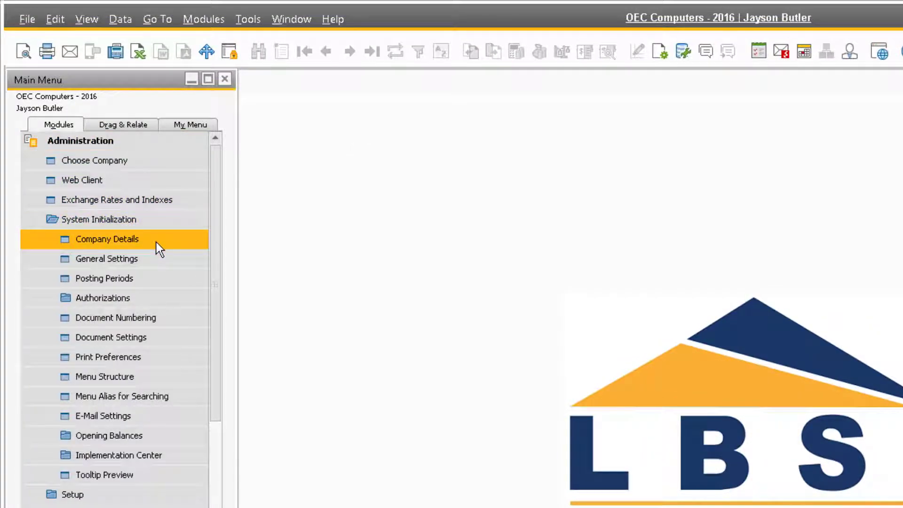
click(156, 242)
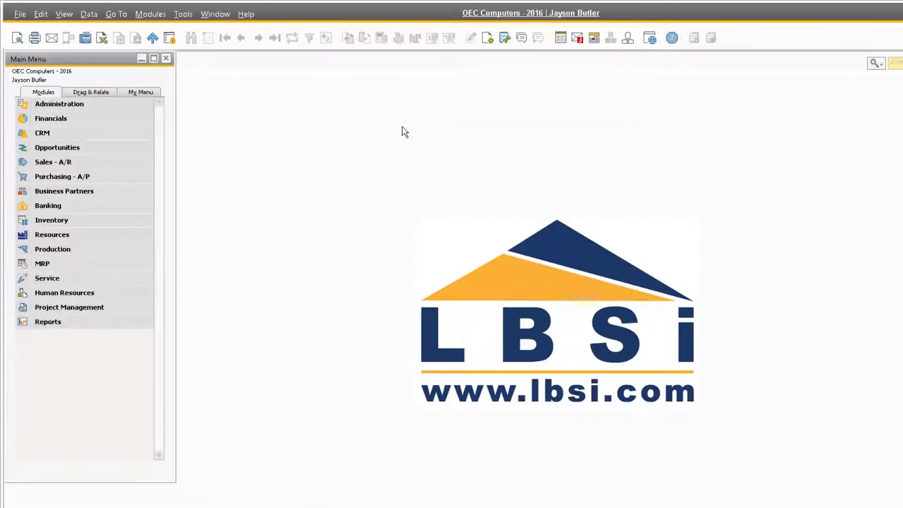
Look at the Project Stages setup, then open the Maxi-Teq Server Install project record.
click(127, 104)
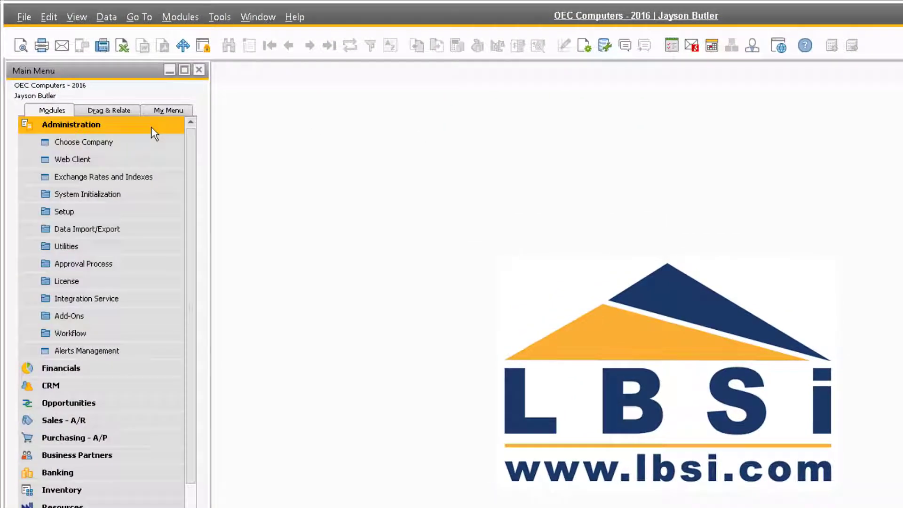
click(133, 214)
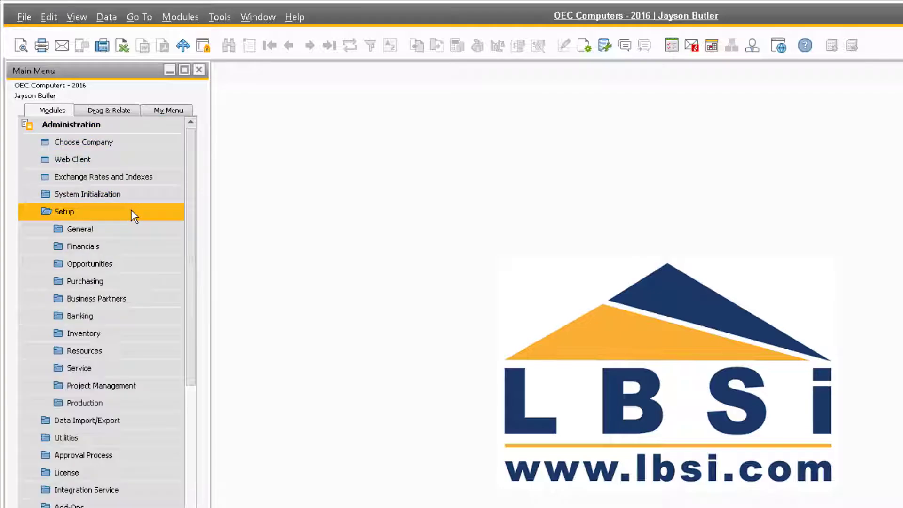
click(134, 386)
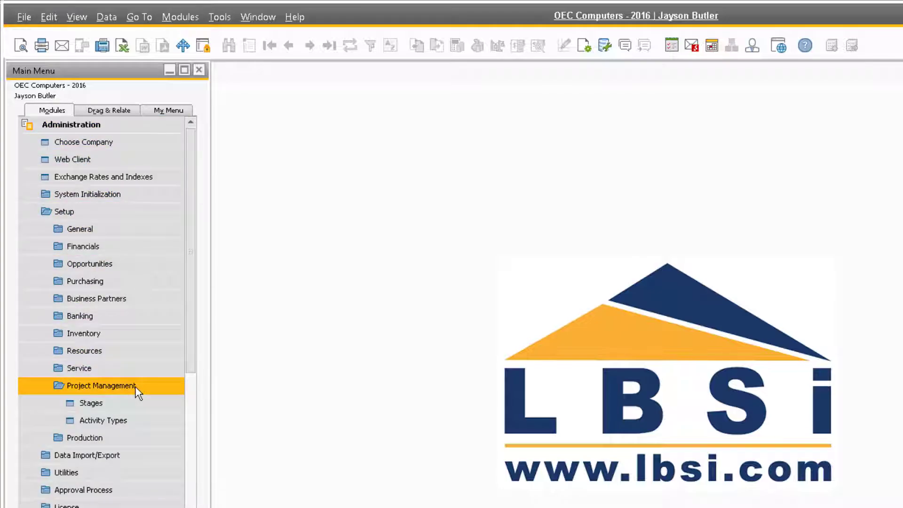
click(135, 400)
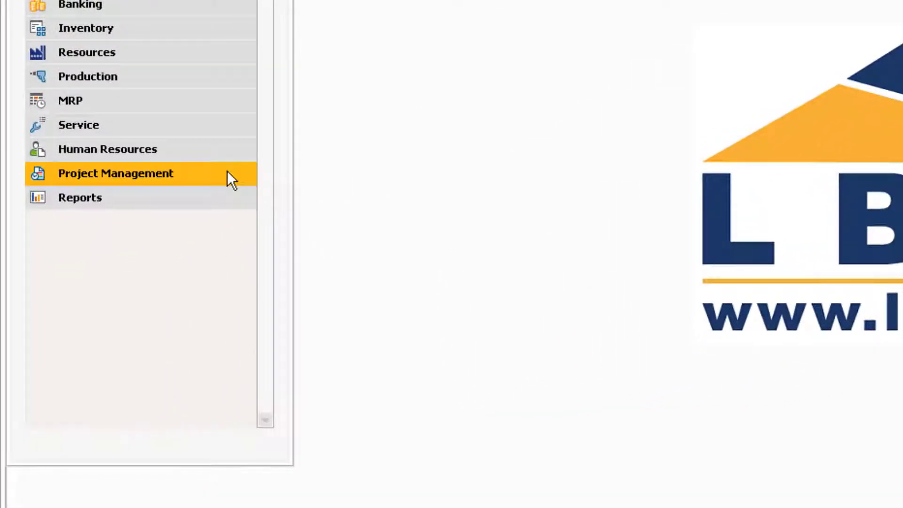
click(227, 172)
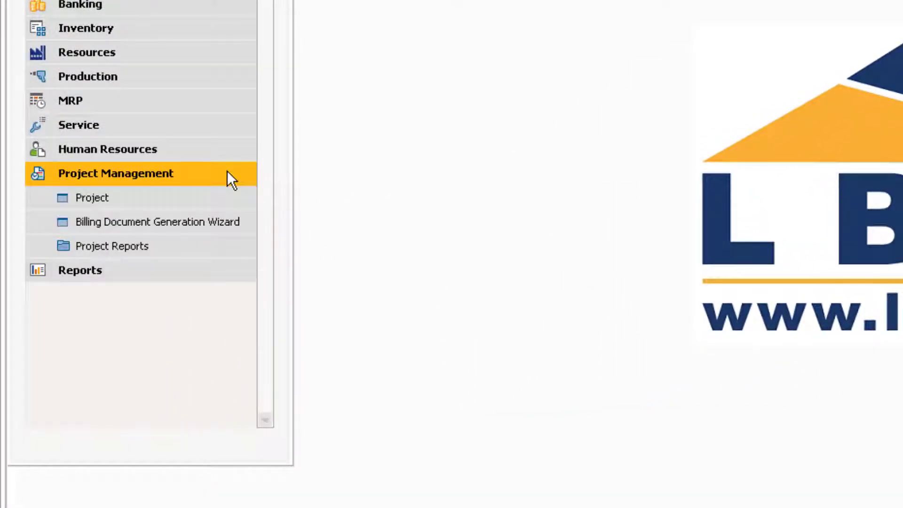
click(201, 196)
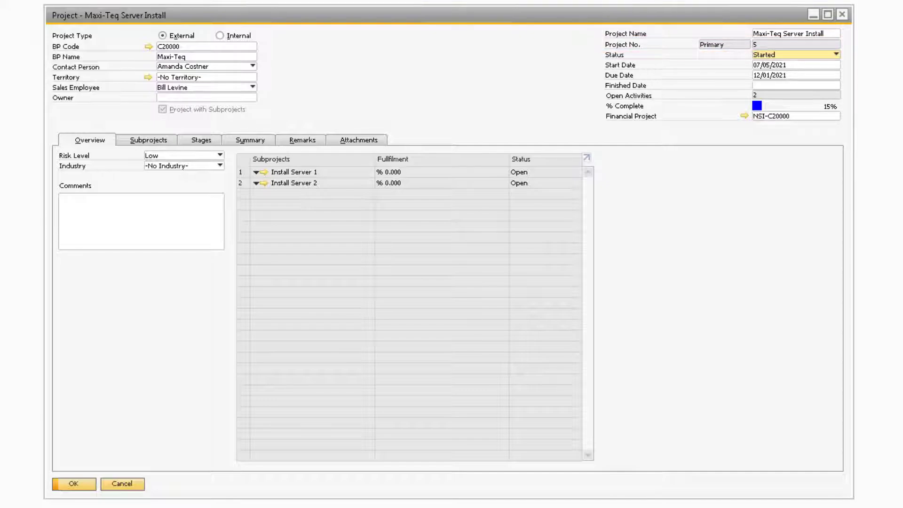
click(834, 55)
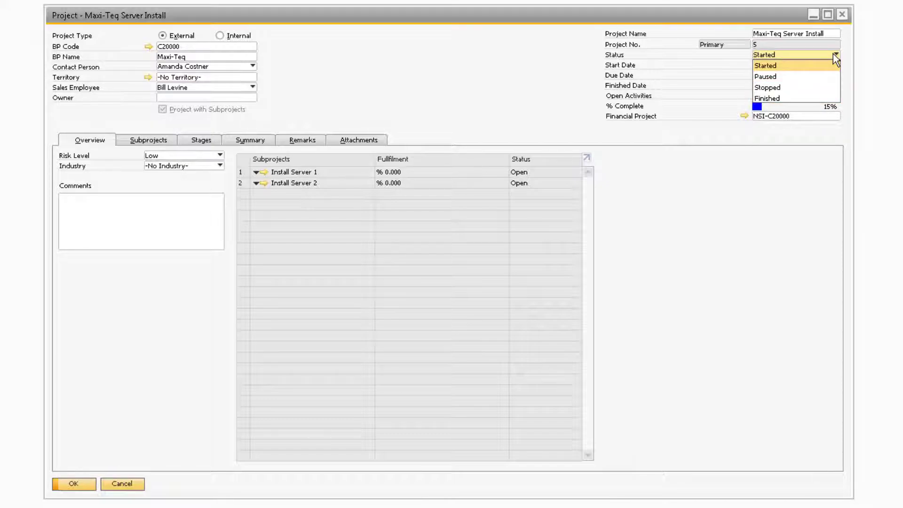
click(833, 55)
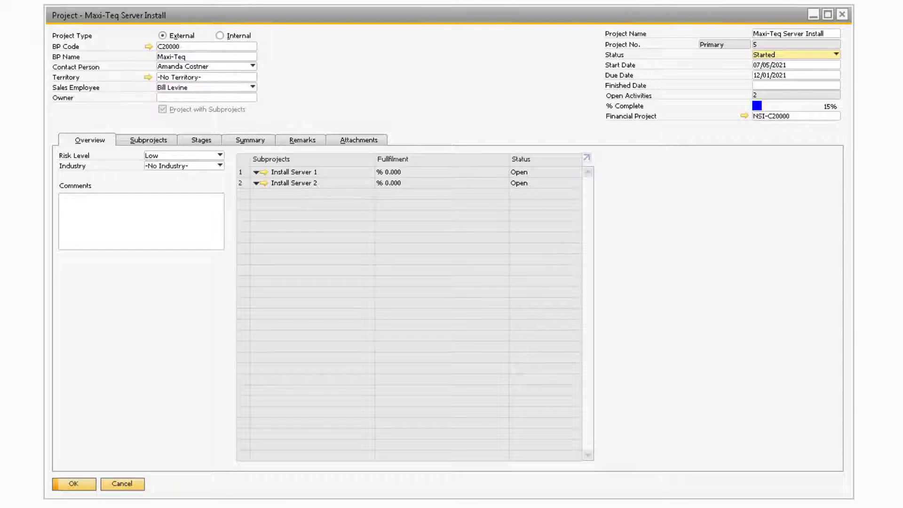
Keep the project's Risk Level at Low and list the Industry choices.
click(218, 156)
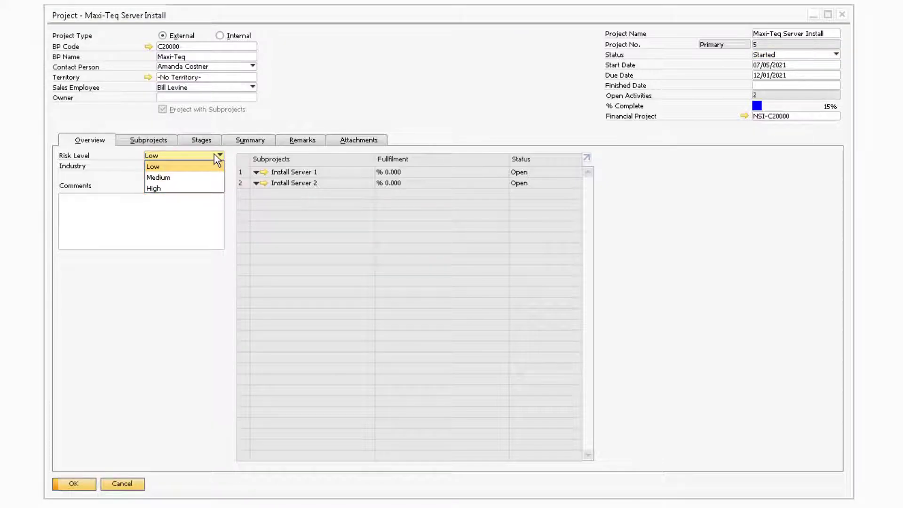
click(214, 154)
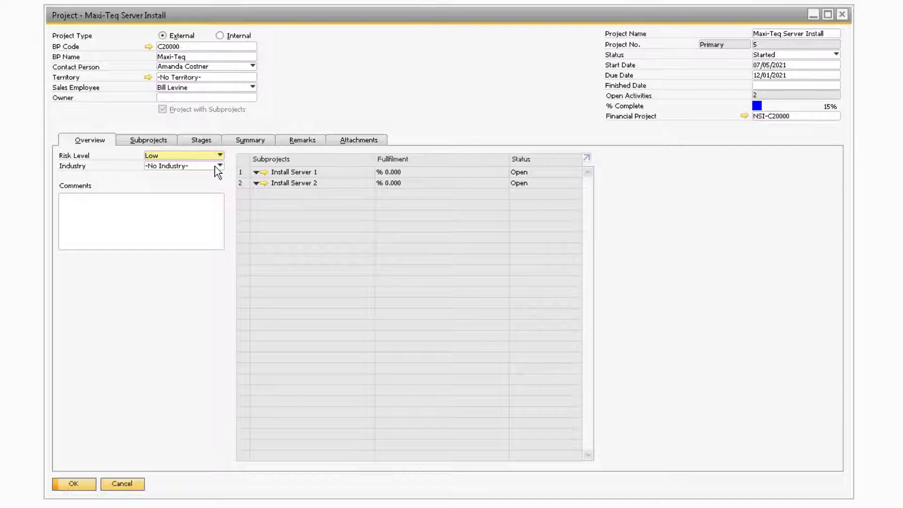
click(215, 167)
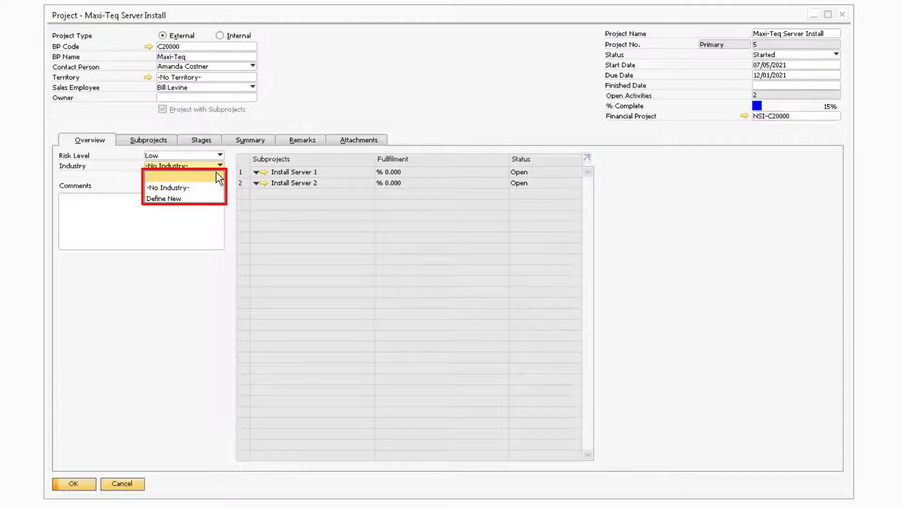
click(210, 198)
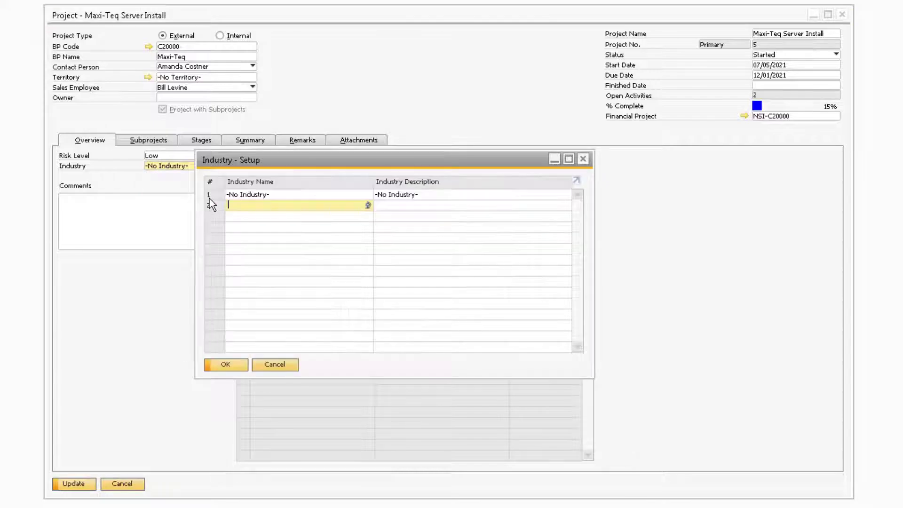
click(277, 364)
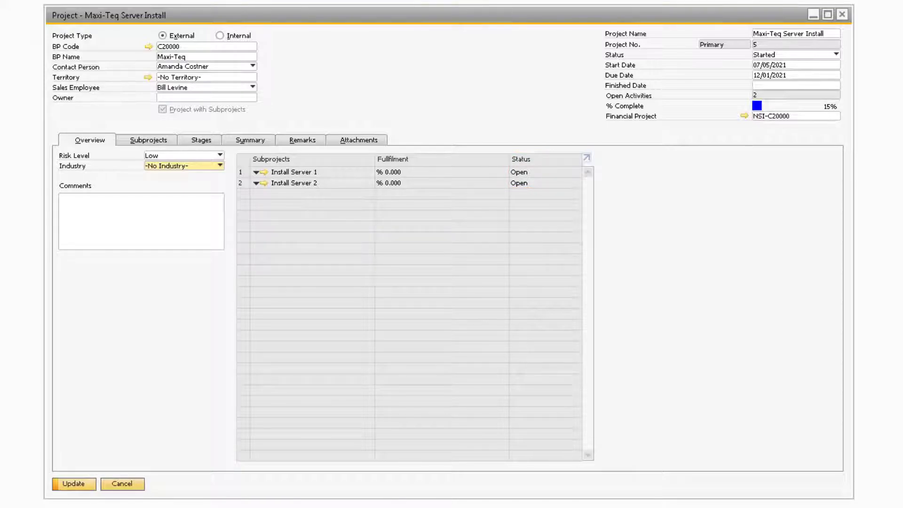
Show the Subprojects tab with Install Server 1 and 2, each planned at 5,000.00.
click(136, 142)
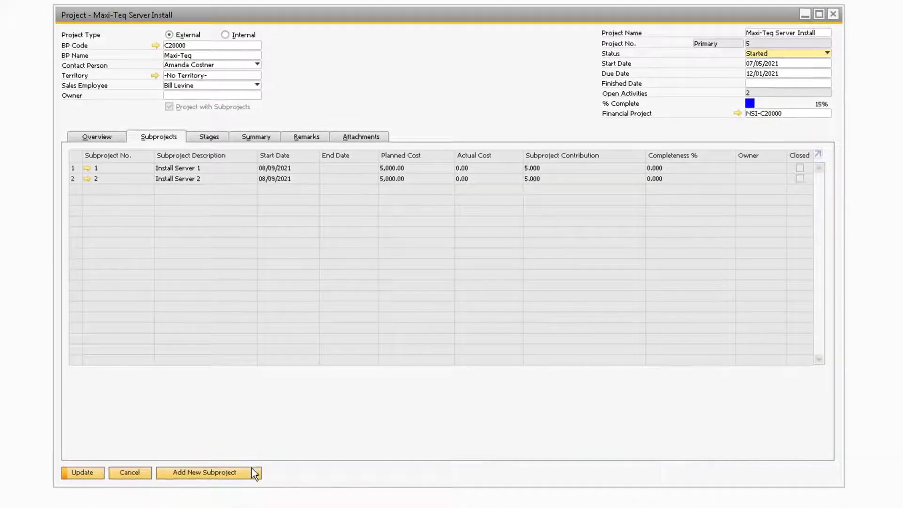
Check the Add New Subproject options, then open the Install Server 1 subproject form.
click(261, 470)
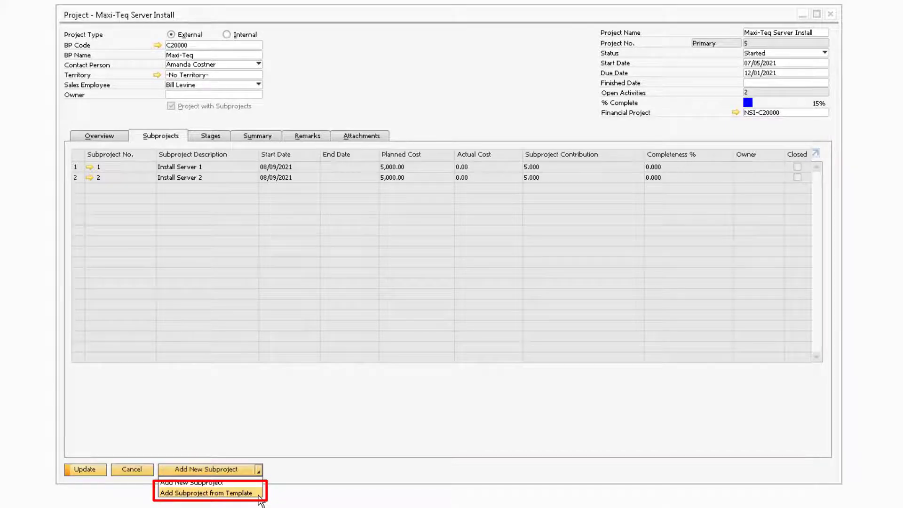
click(258, 469)
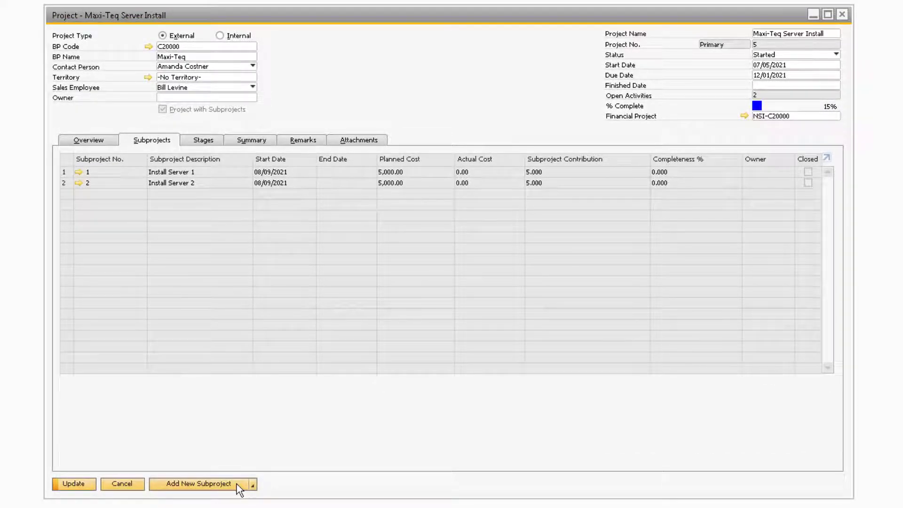
click(236, 483)
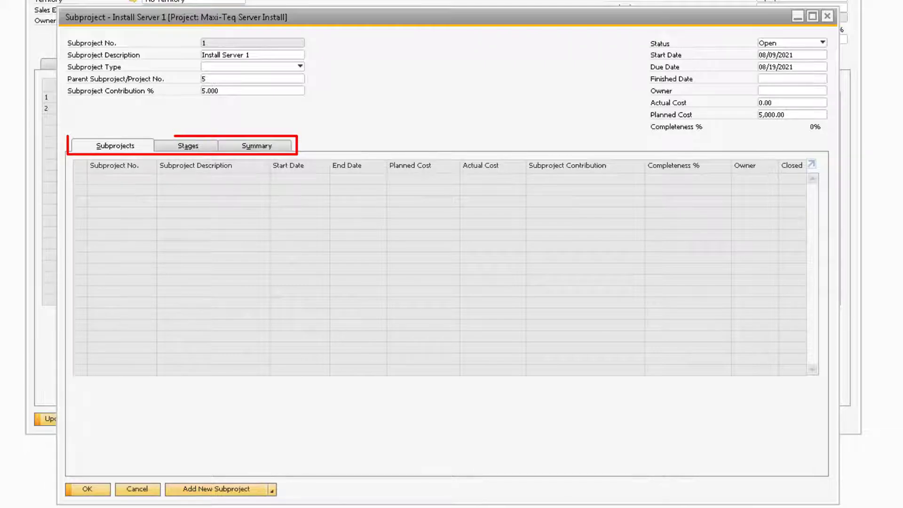
Show Install Server 1's Stages tab with the Definition/Planning and Performance stages.
click(176, 150)
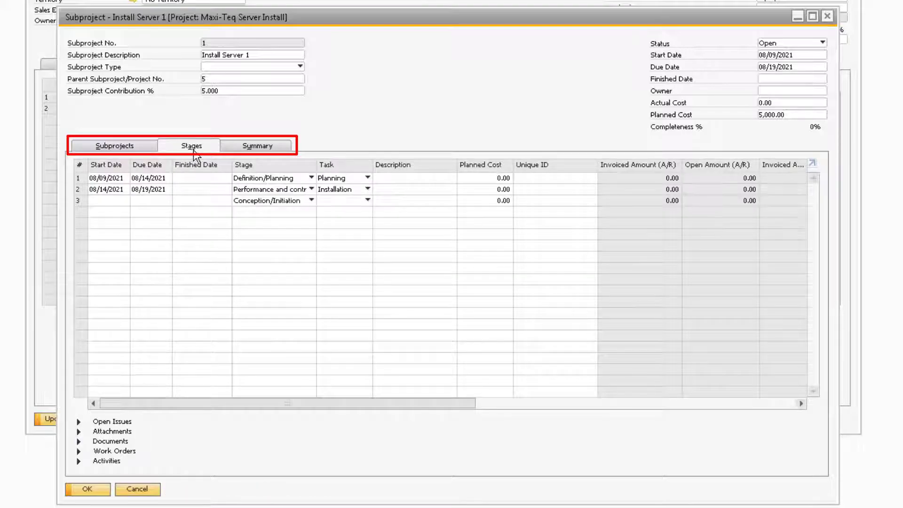
View Install Server 1's budget Summary tab, then cancel out of the Subproject window.
click(233, 147)
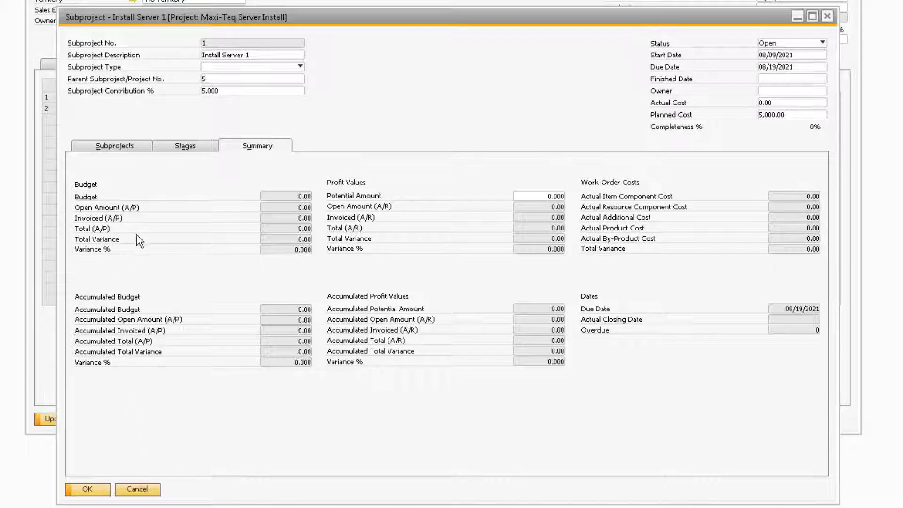
click(141, 489)
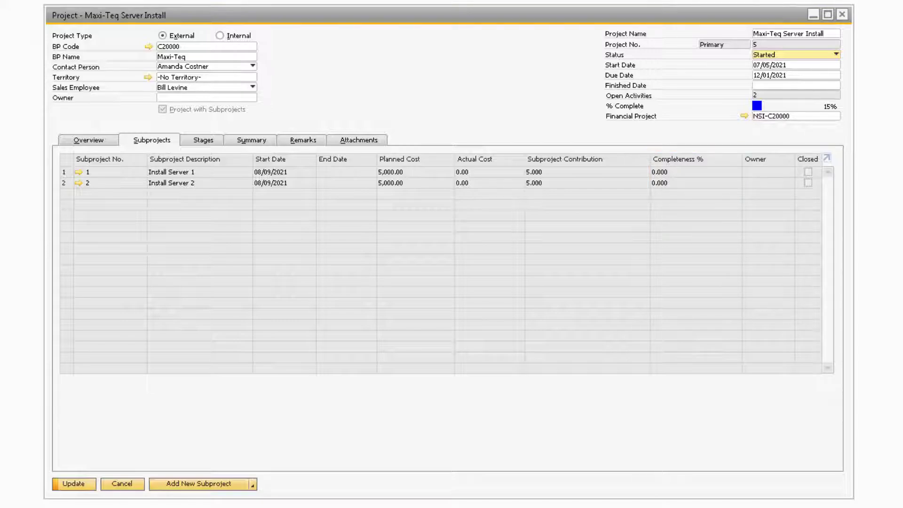
Briefly reopen Install Server 1 from row 1, then show the project's five stages.
click(78, 172)
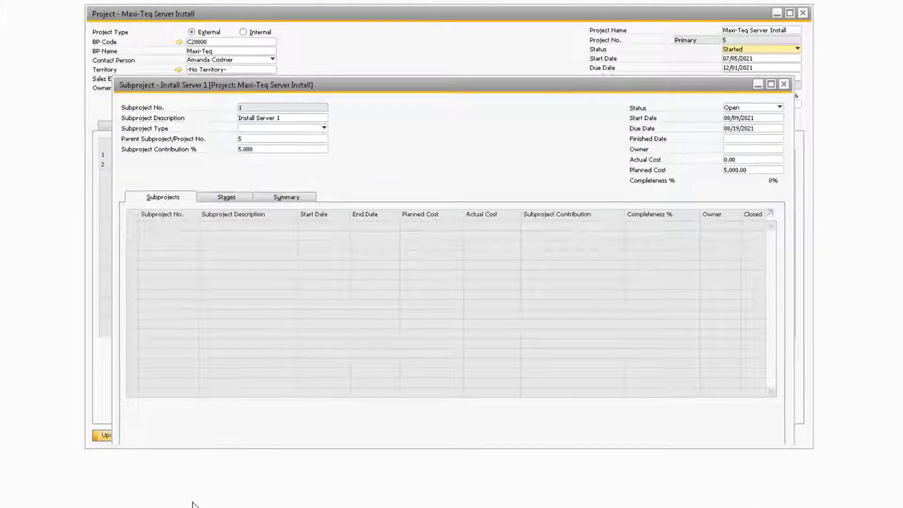
key(Escape)
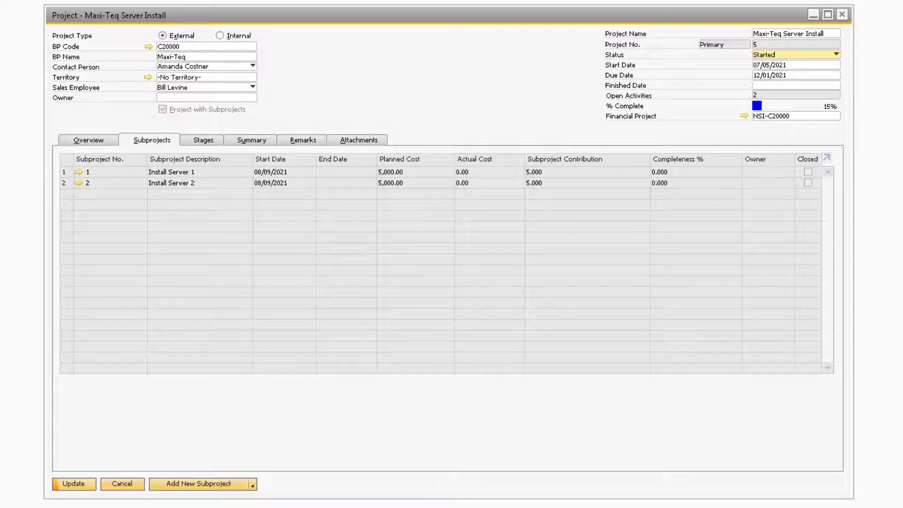
click(190, 140)
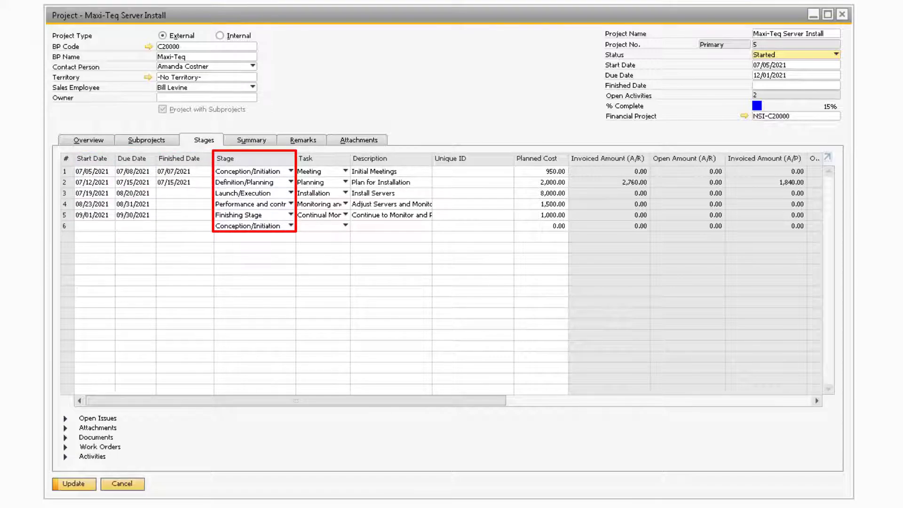
click(290, 172)
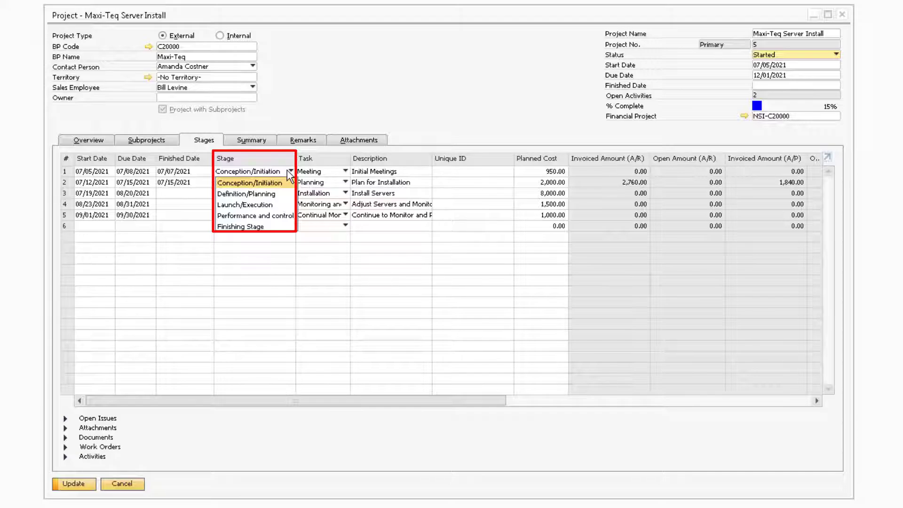
click(289, 181)
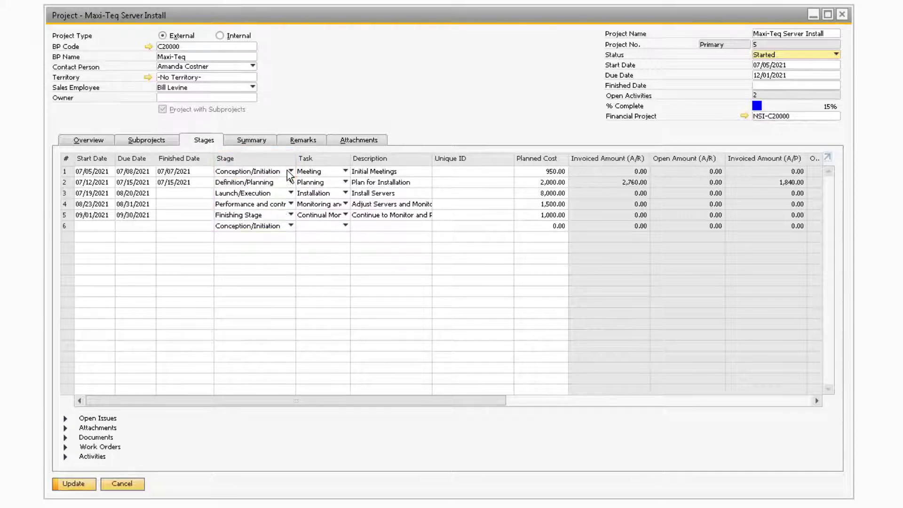
click(341, 172)
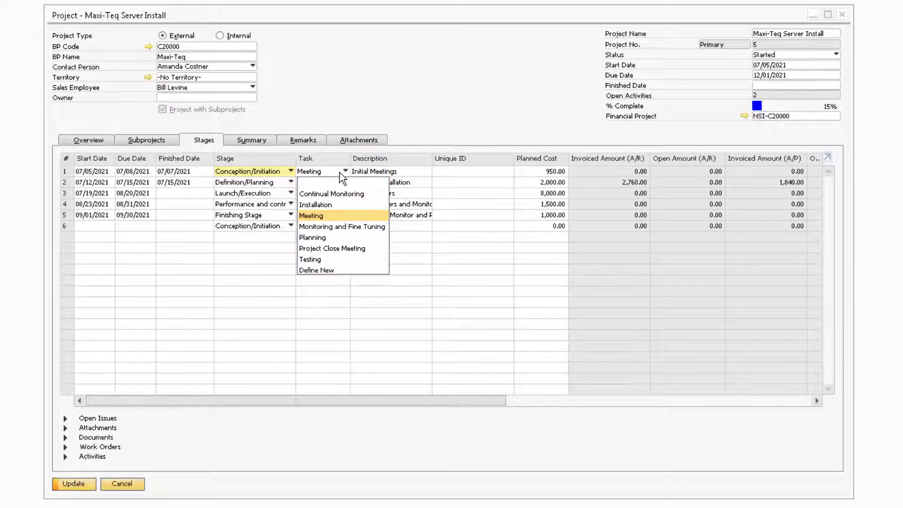
click(342, 177)
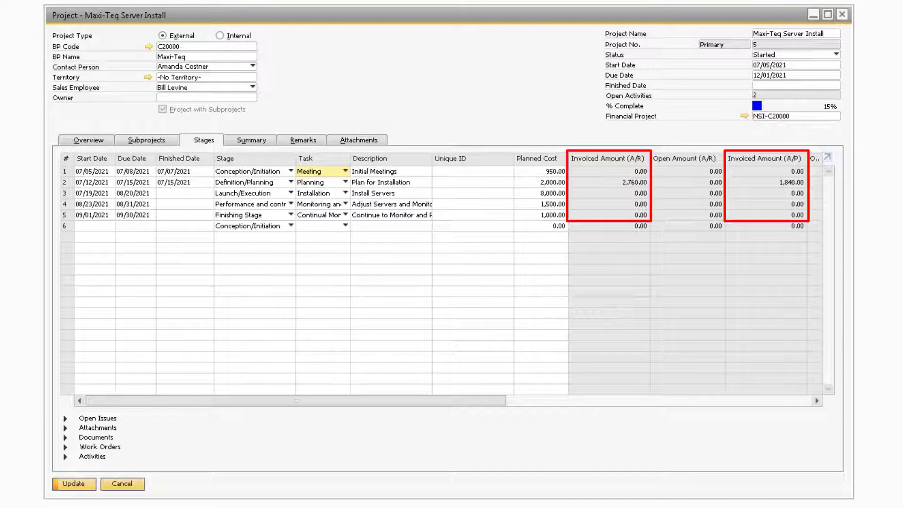
click(775, 401)
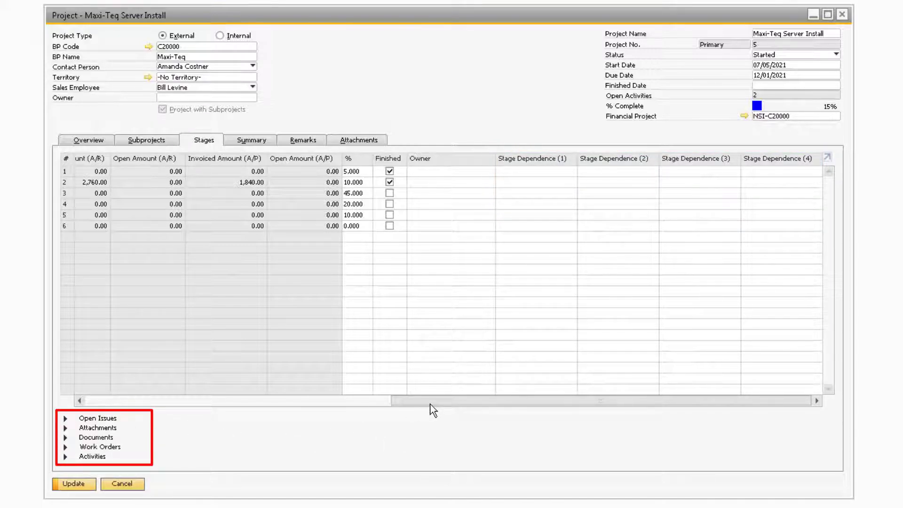
drag(430, 402, 14, 451)
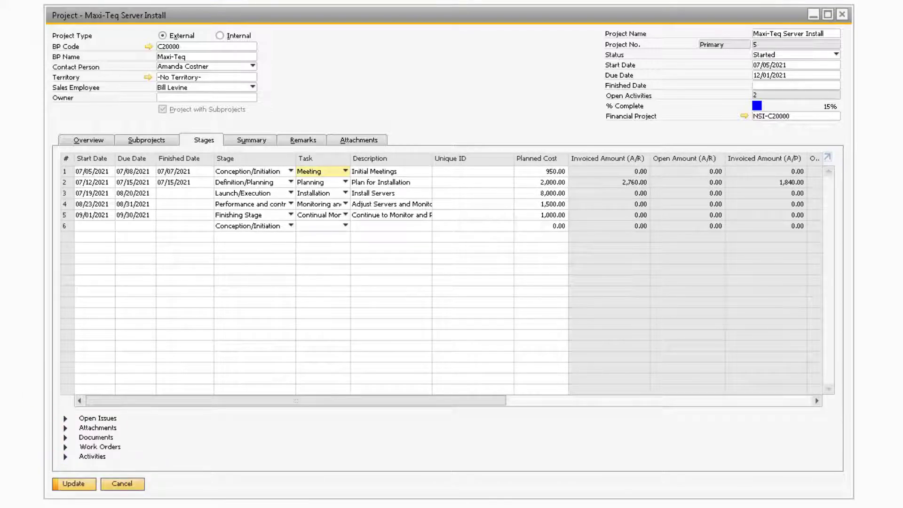
Expand Open Issues, Attachments, Documents and Work Orders to list work orders 236 and 237.
click(65, 418)
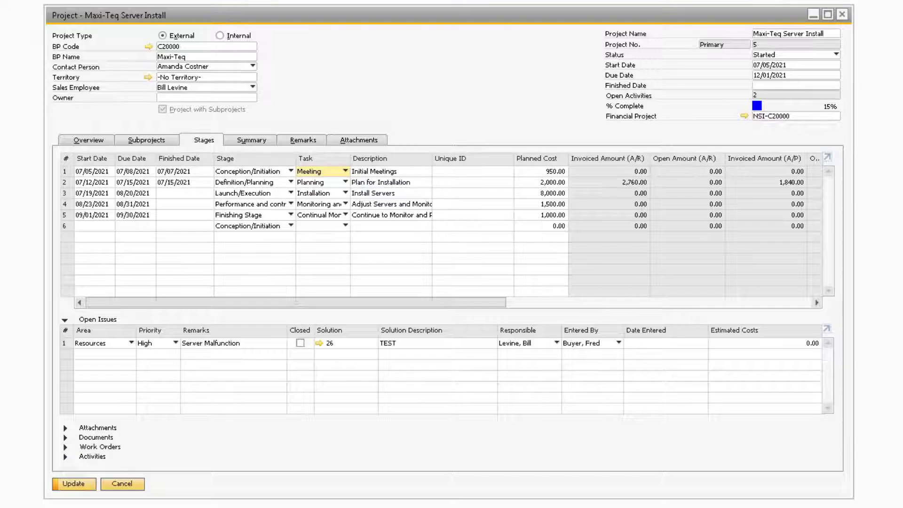
click(65, 427)
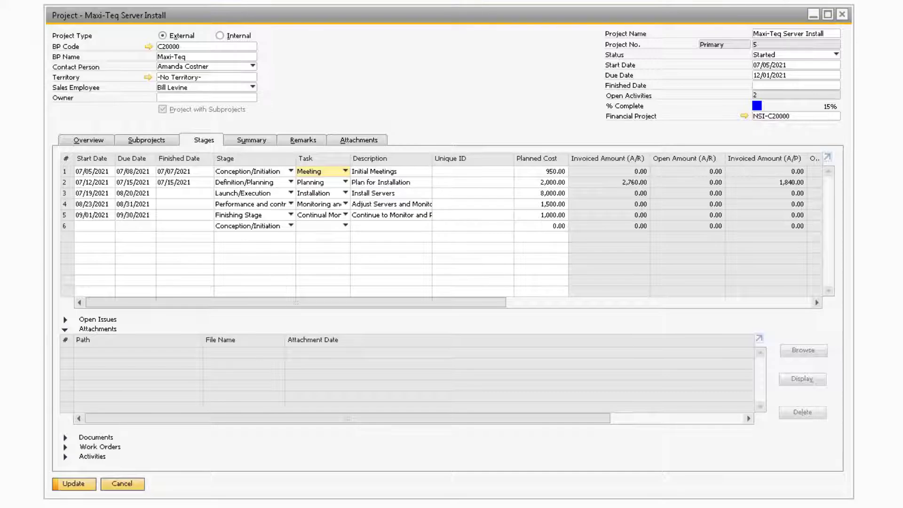
click(65, 438)
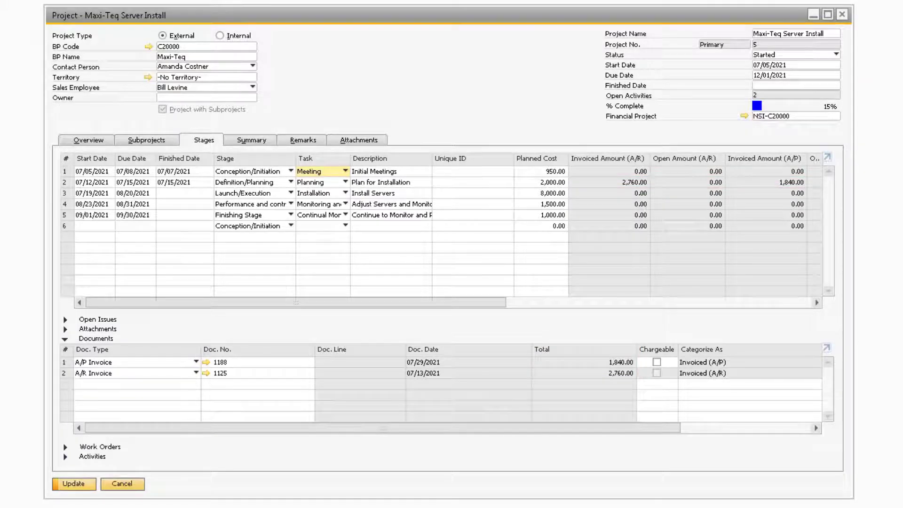
click(64, 448)
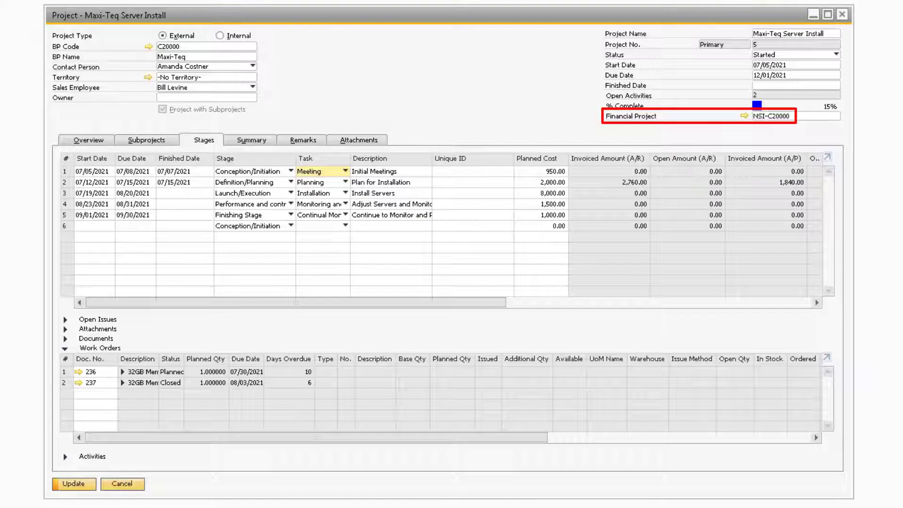
Check work order 236's production order, expand Activities, and show the project Summary tab.
click(79, 371)
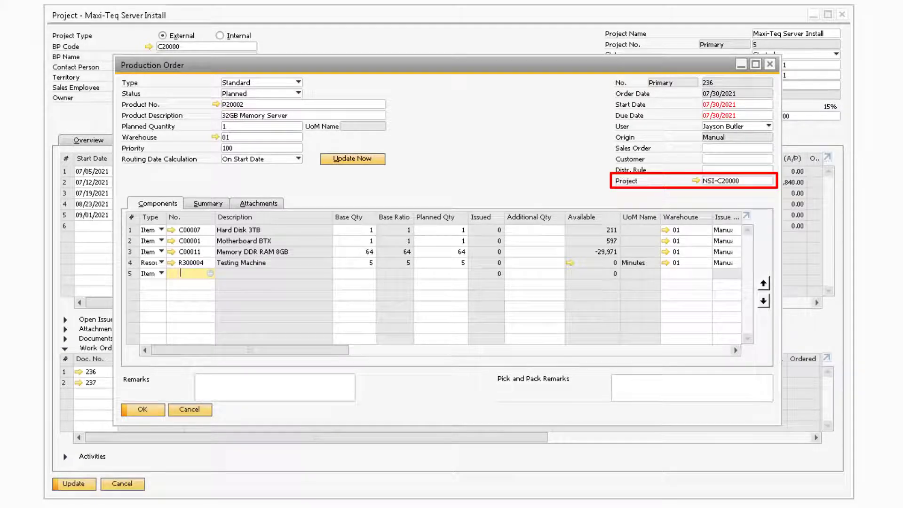
click(189, 409)
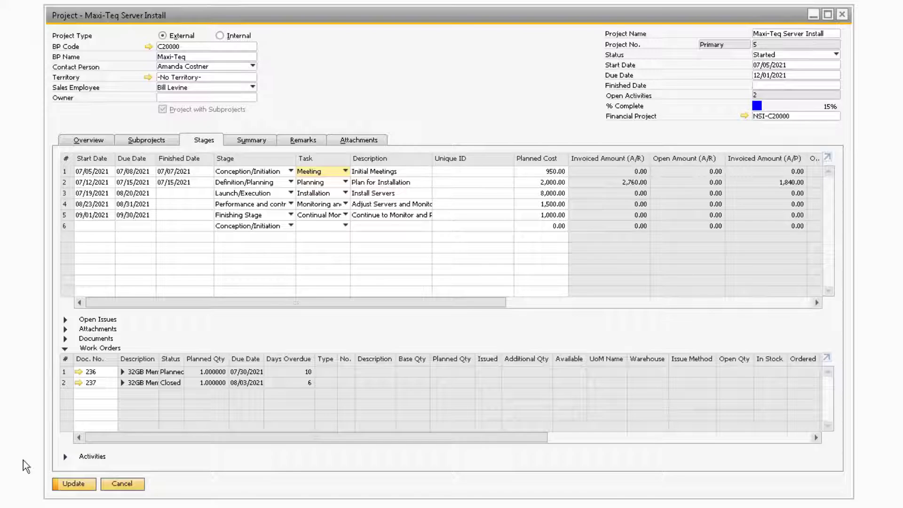
click(65, 456)
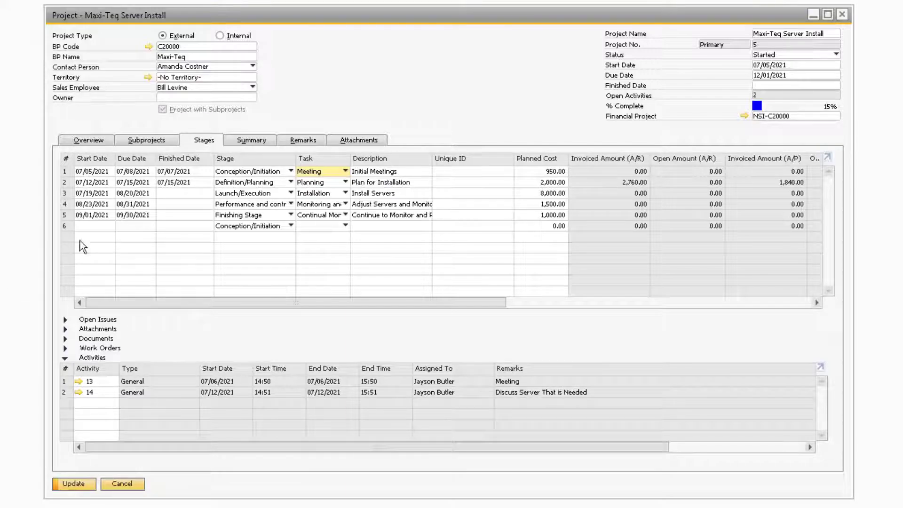
click(251, 139)
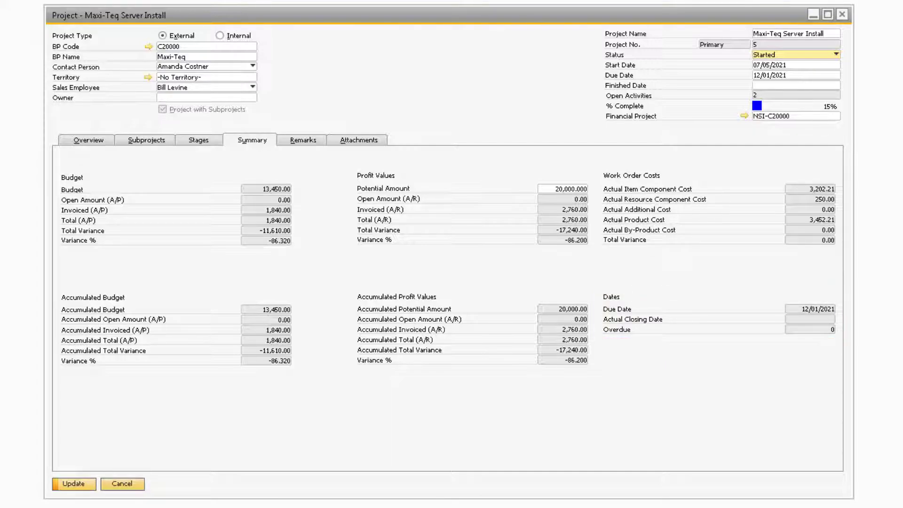
Review the project's Remarks tab and then its Attachments tab.
click(284, 140)
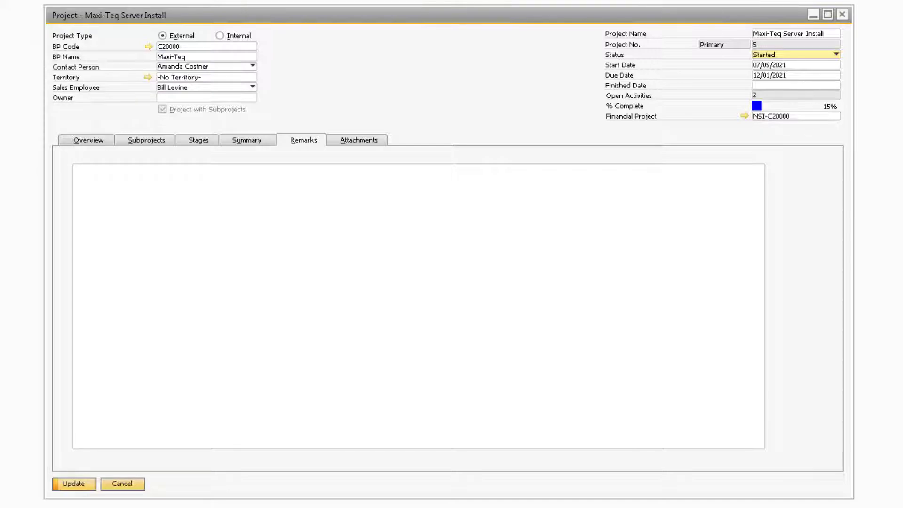
click(339, 141)
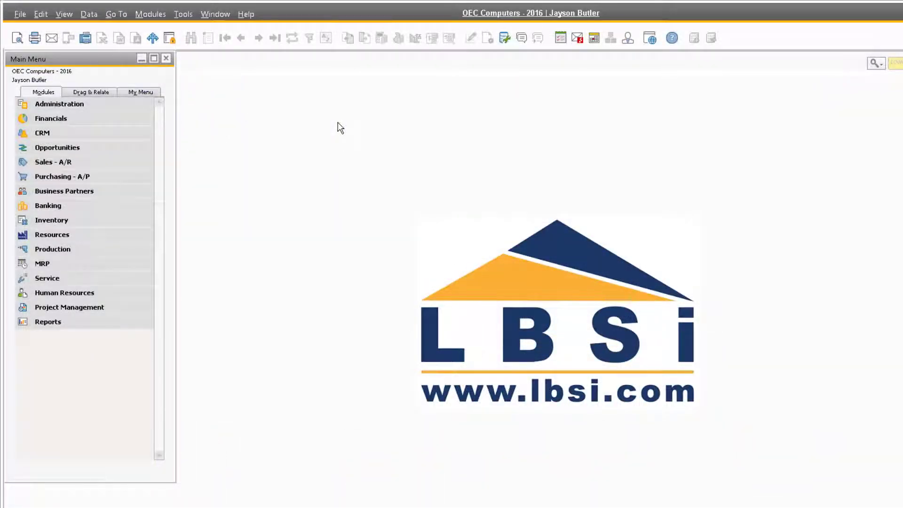
In My Shortcuts > Customize, allocate F2 to the Sales - A/R Sales Order window and save.
click(181, 14)
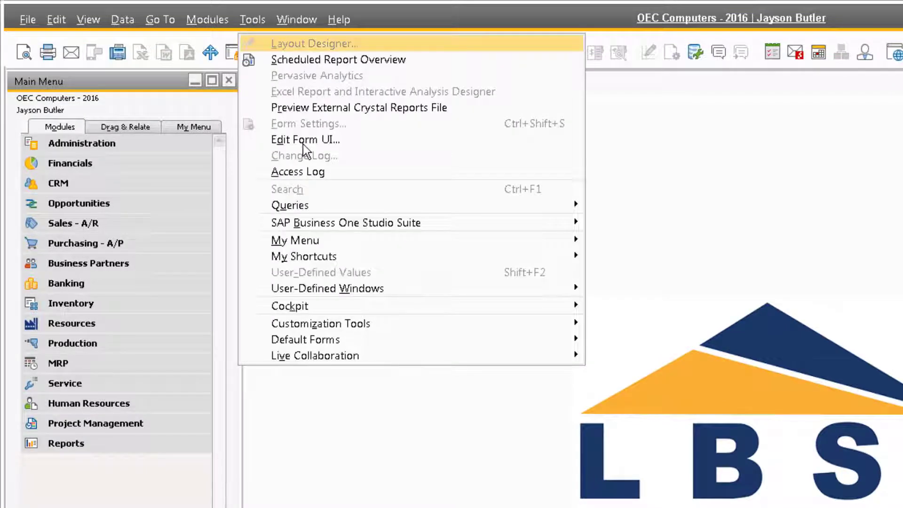
mouse_move(416, 258)
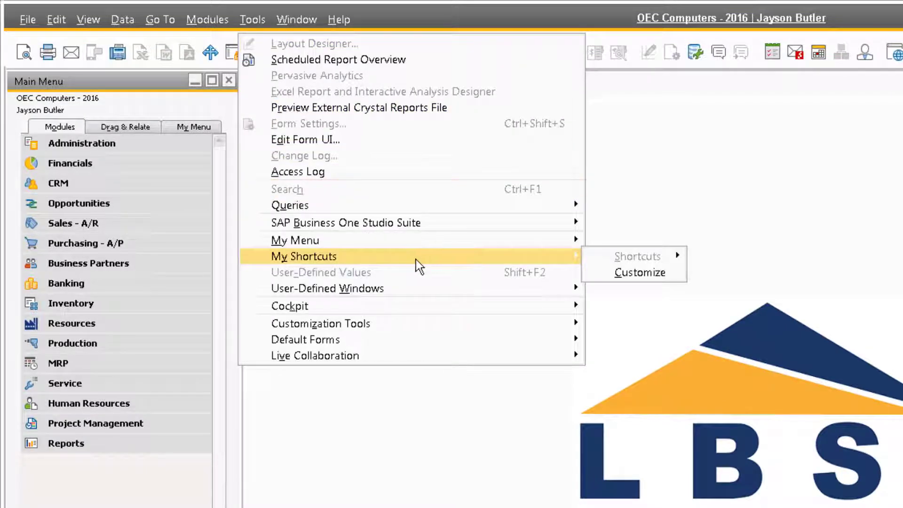
click(614, 270)
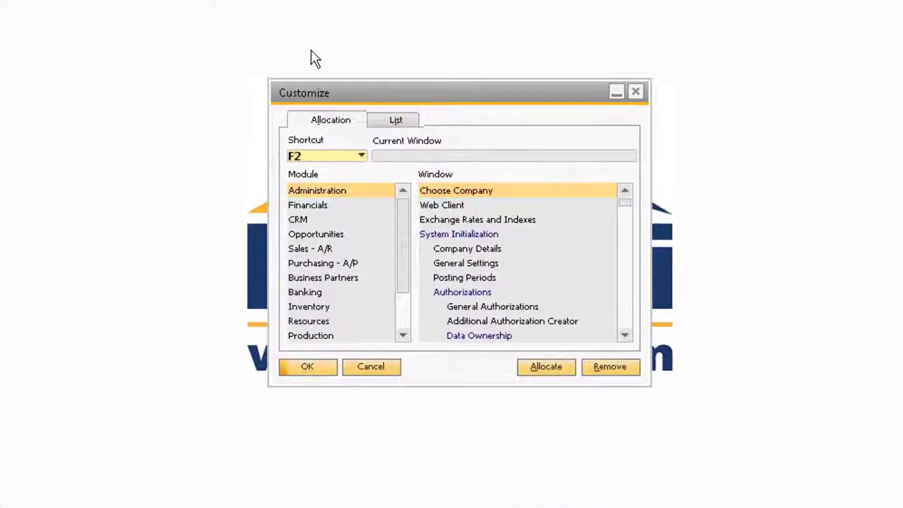
click(353, 149)
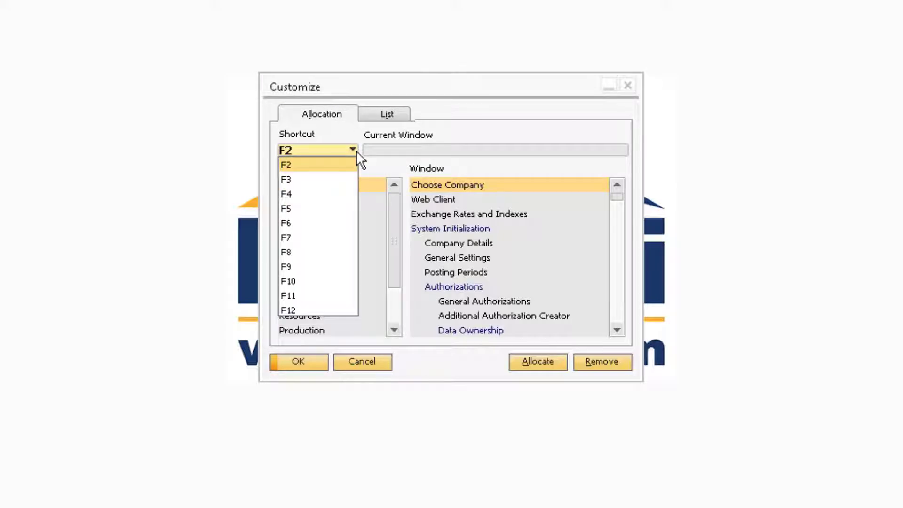
click(356, 152)
click(338, 243)
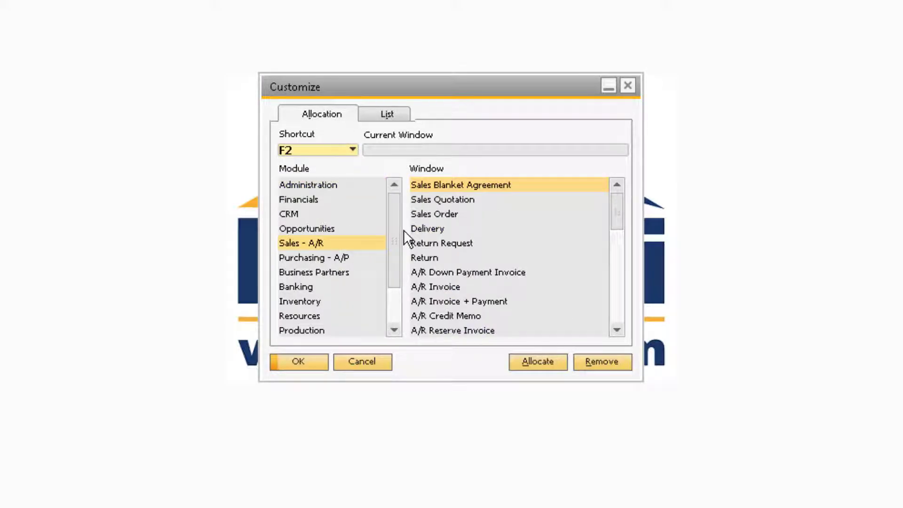
click(434, 214)
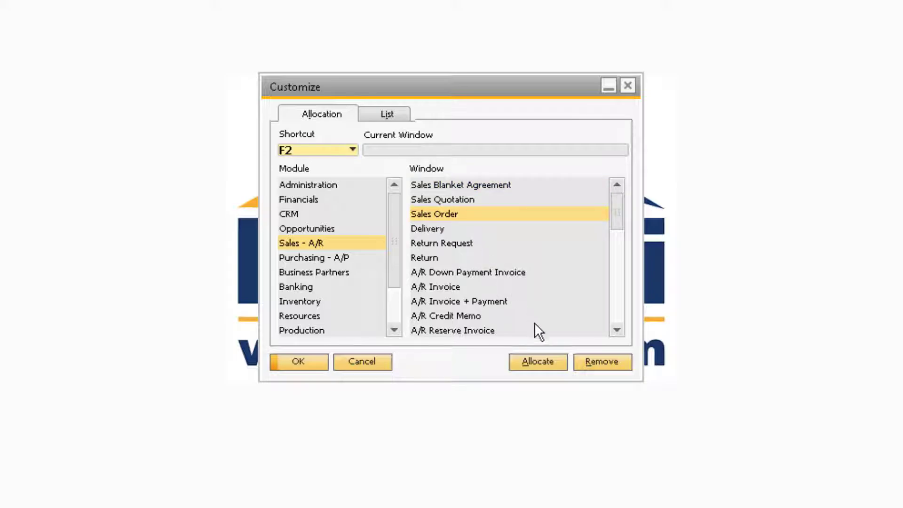
click(554, 362)
click(378, 122)
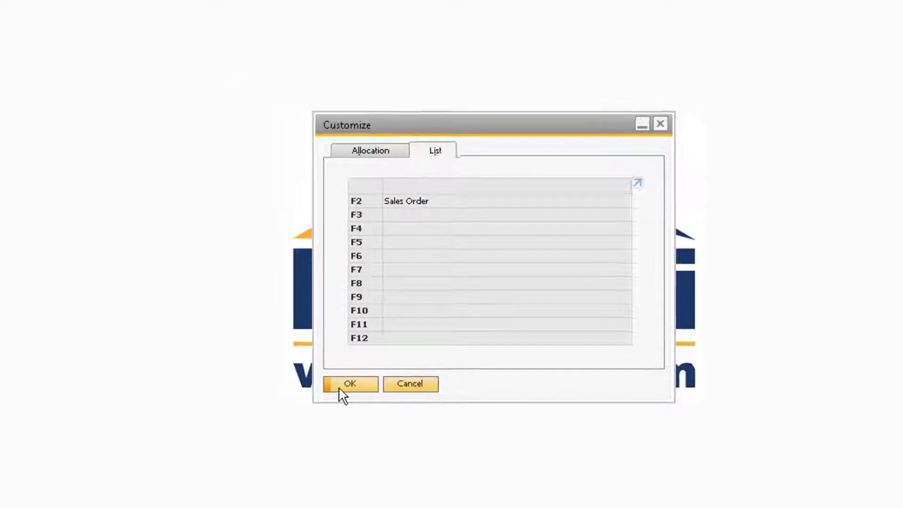
click(286, 364)
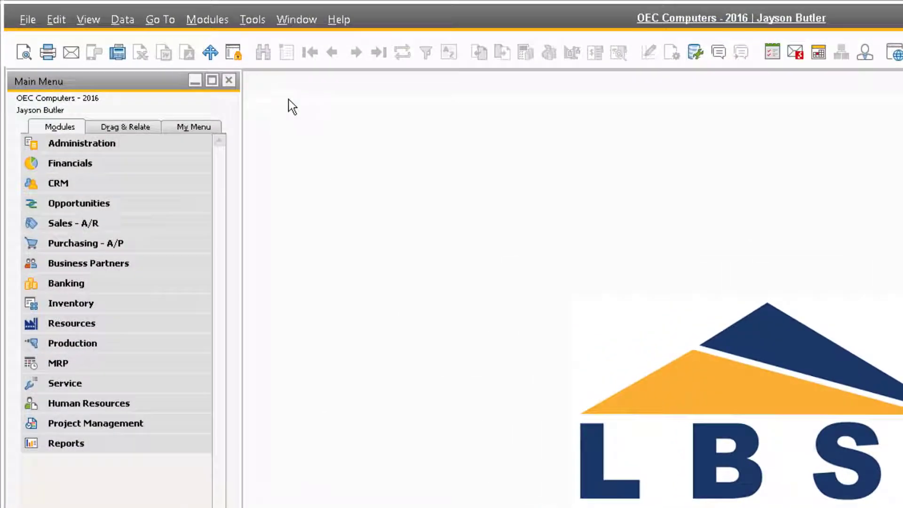
Open the Tools > My Shortcuts list to check Sales Order is on F2.
click(248, 19)
mouse_move(428, 258)
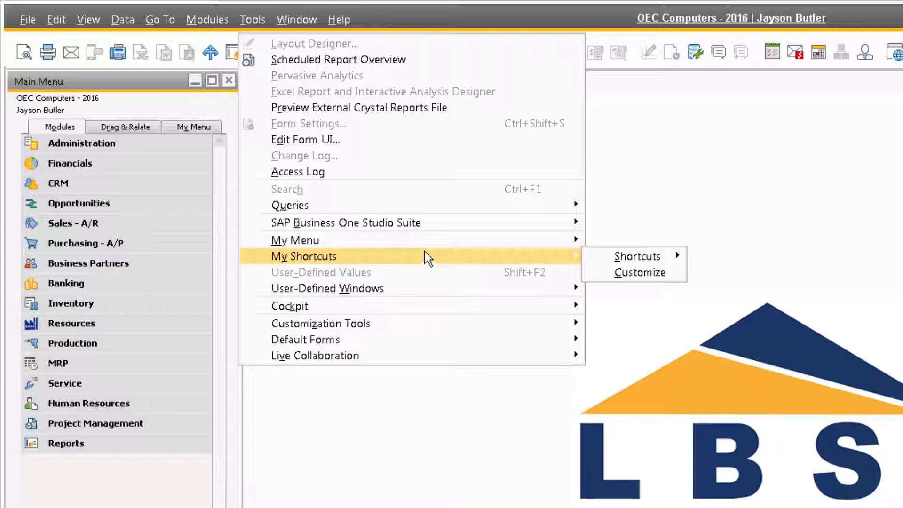
mouse_move(612, 262)
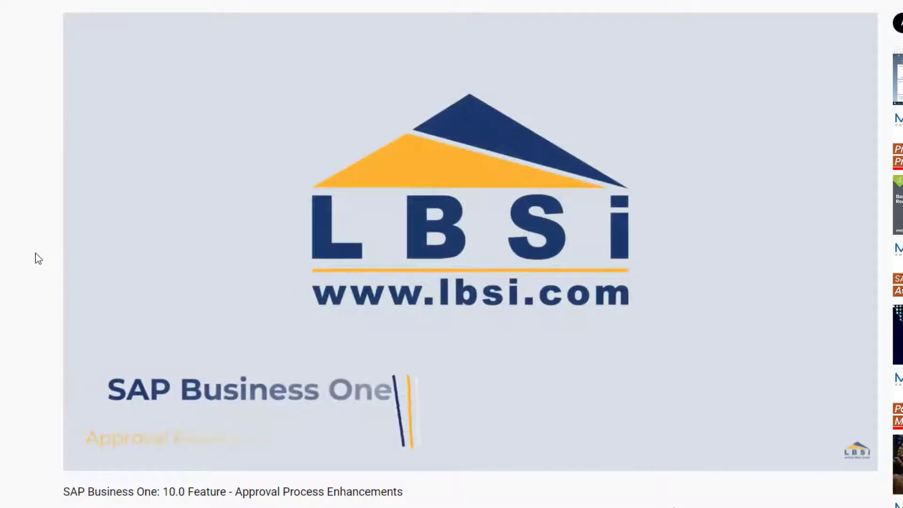
Subscribe to LBSi with All notifications, like the video, and browse the channel's uploads.
scroll(39, 258, down, 3)
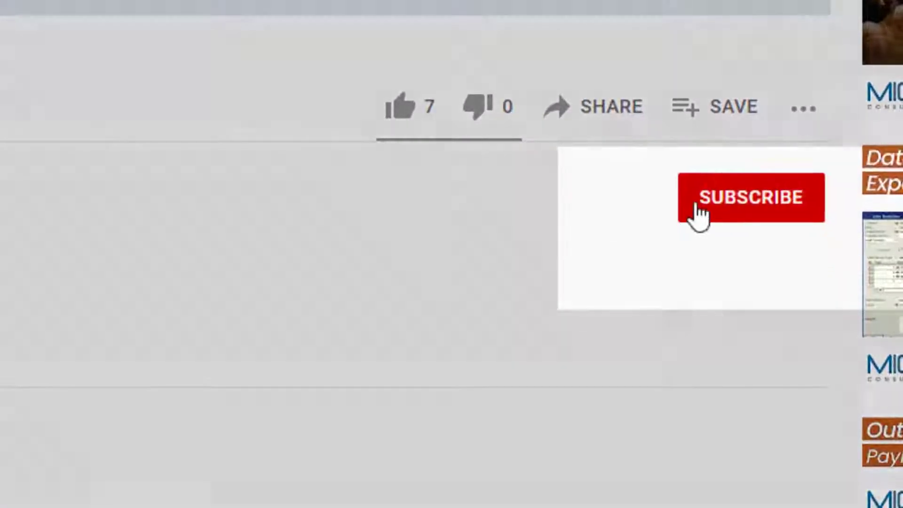
click(697, 213)
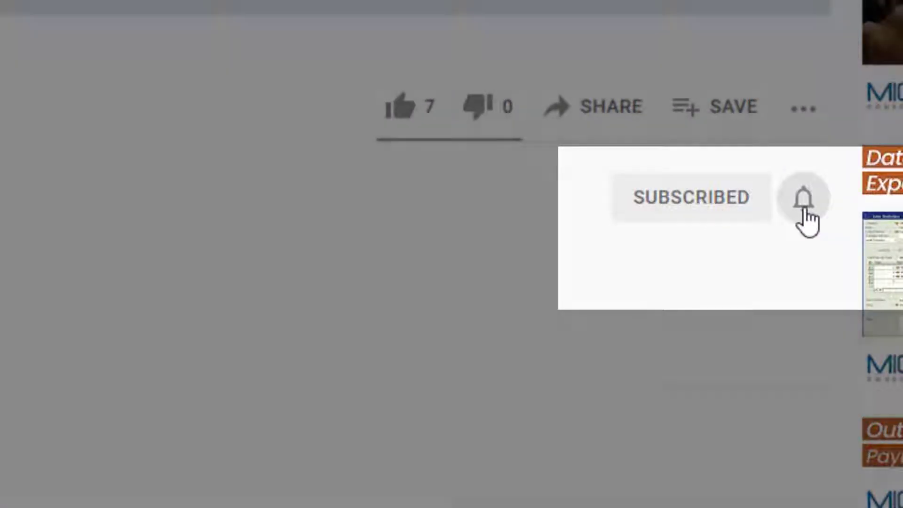
click(802, 201)
click(816, 247)
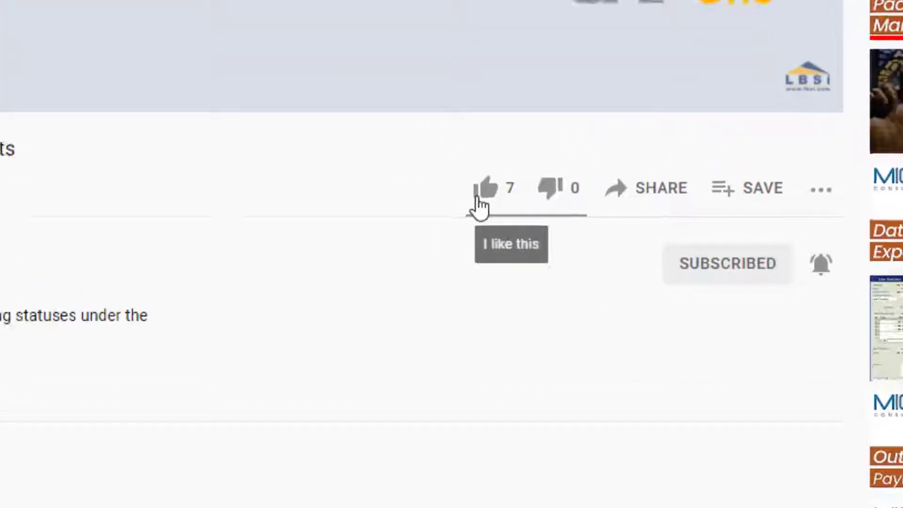
click(400, 106)
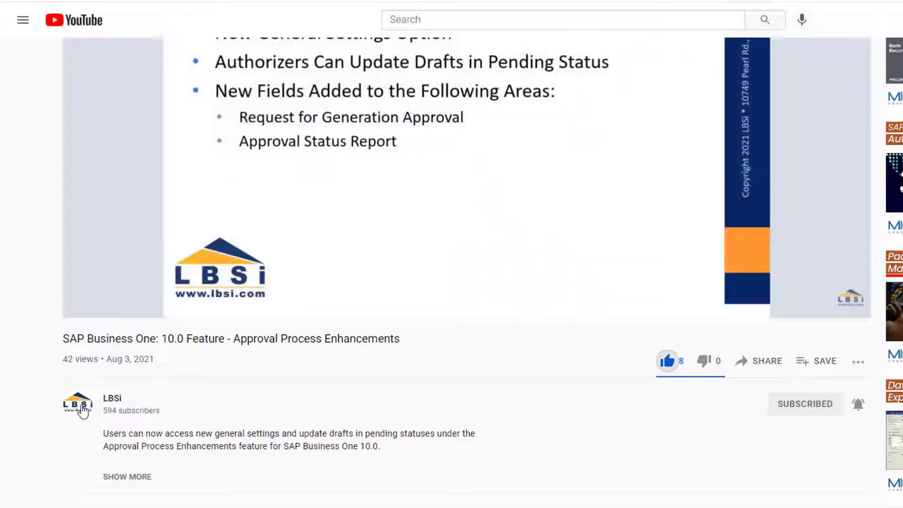
click(84, 410)
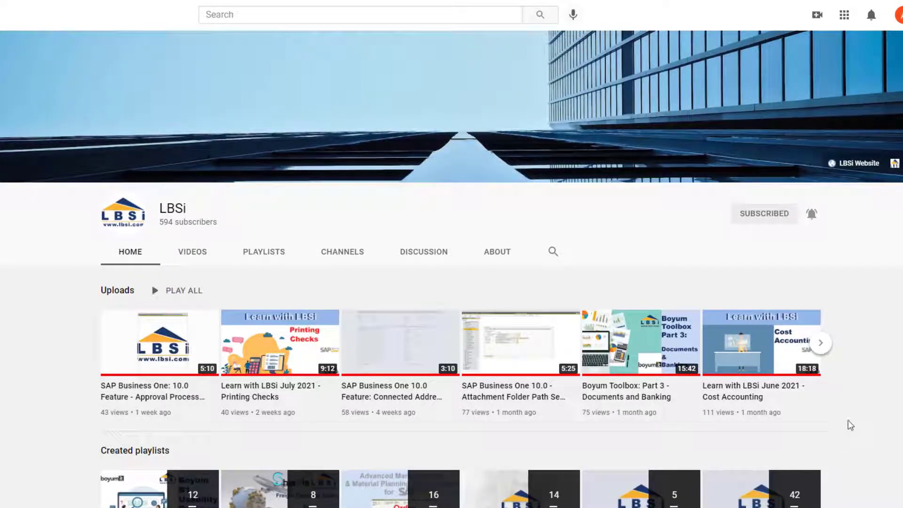
click(824, 347)
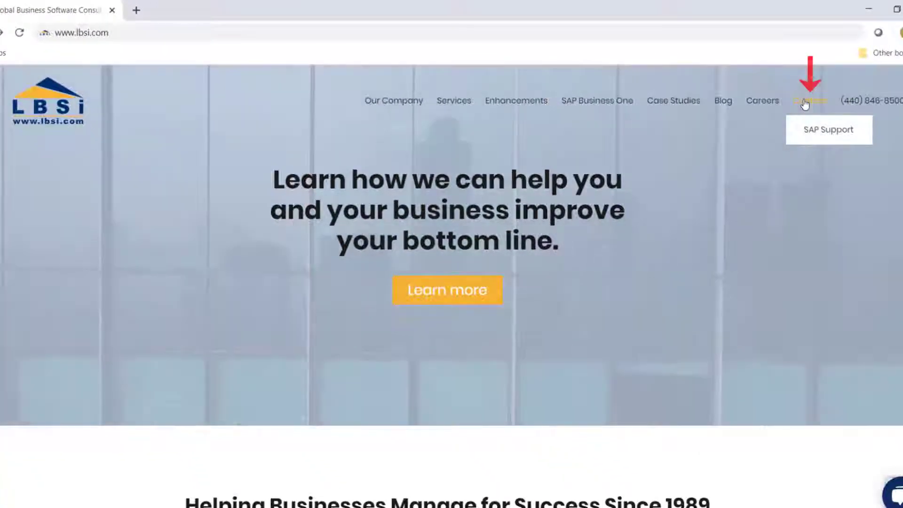
Go to the lbsi.com Contact page and scroll down to its enquiry form.
click(871, 111)
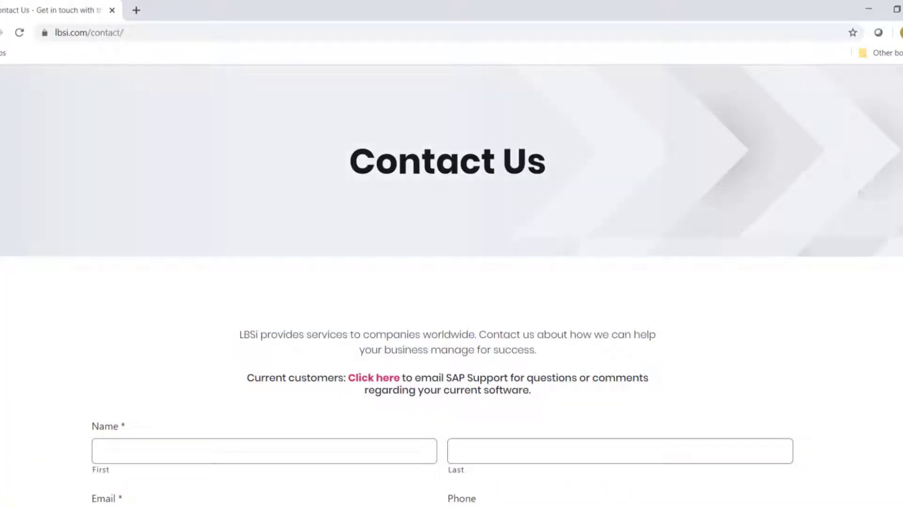
scroll(452, 282, down, 4)
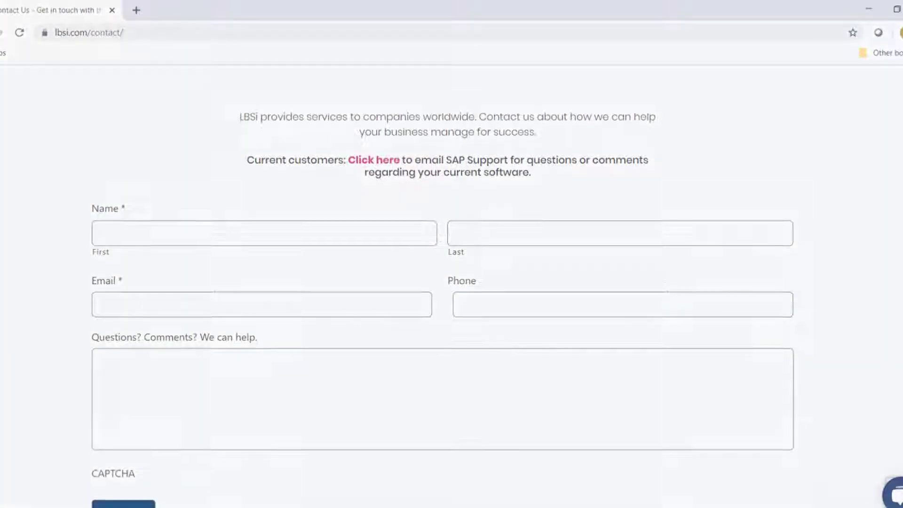